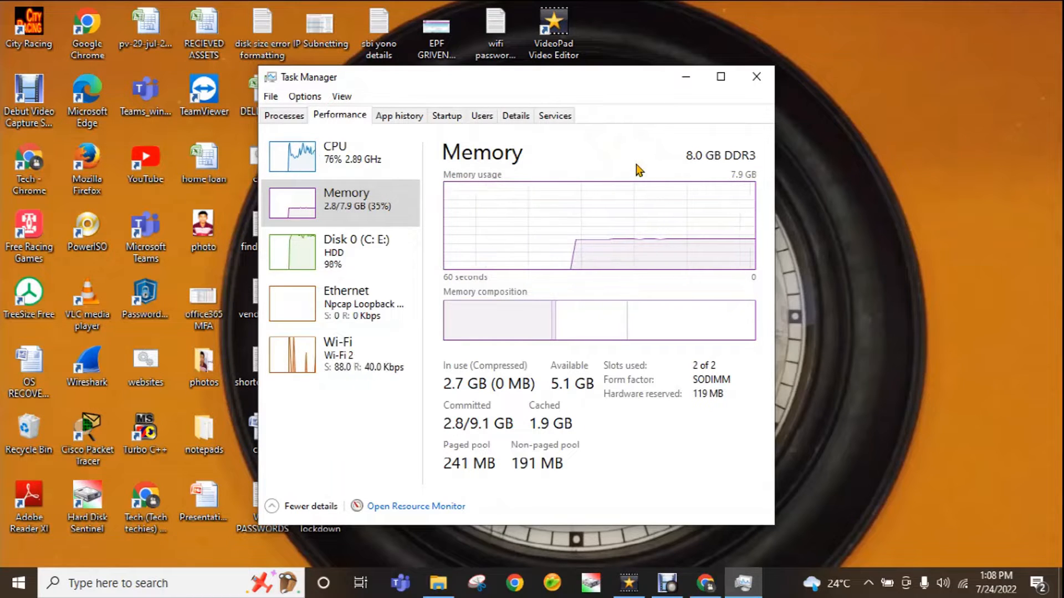
Minimize Task Manager and refresh the desktop
click(686, 79)
right_click(687, 81)
click(714, 127)
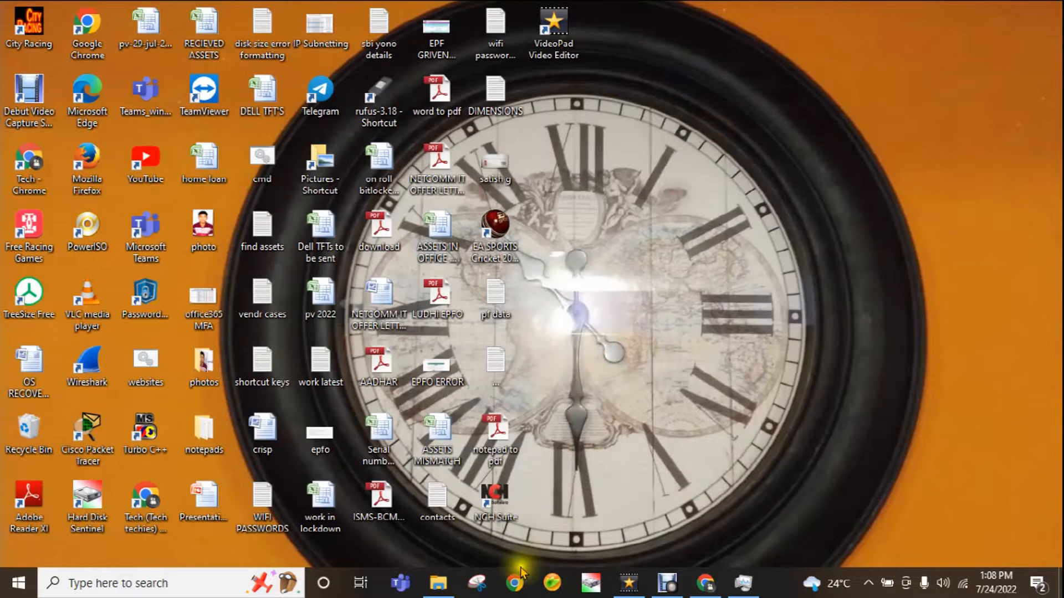
Open the properties of This PC from File Explorer and check the installed RAM
click(438, 582)
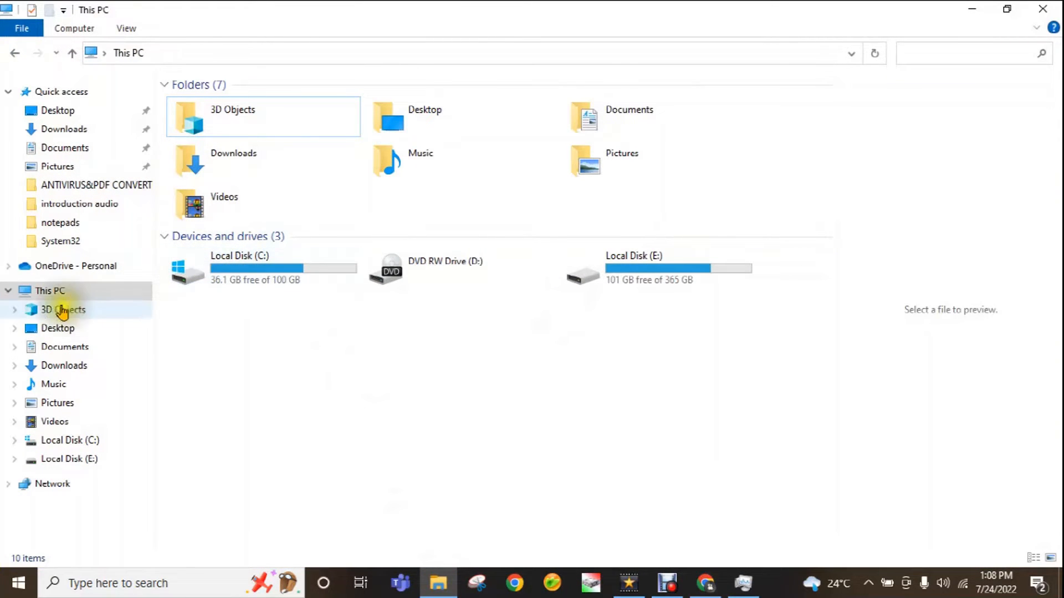
right_click(42, 292)
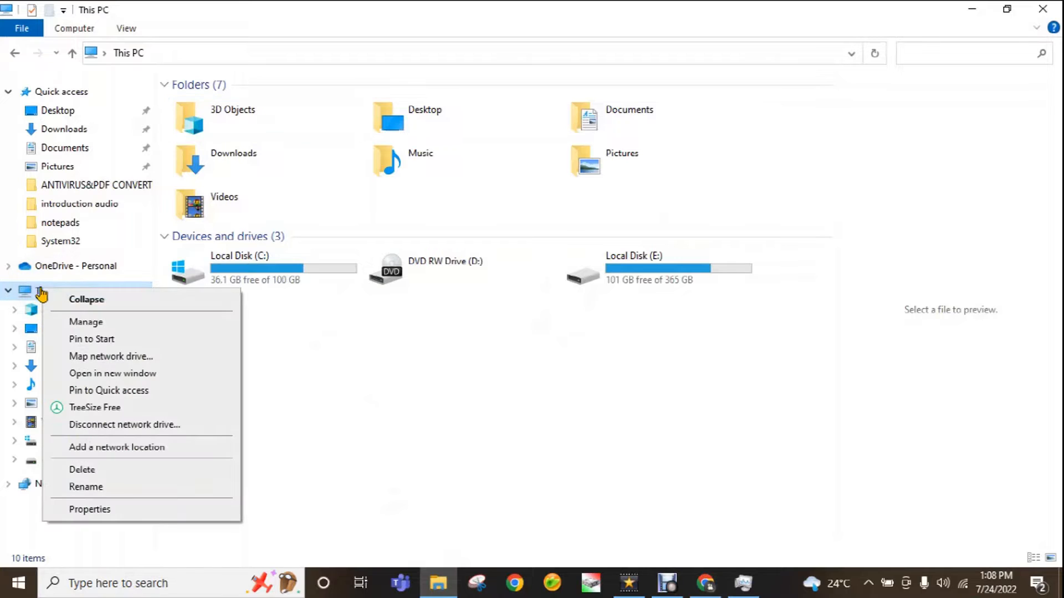
click(84, 510)
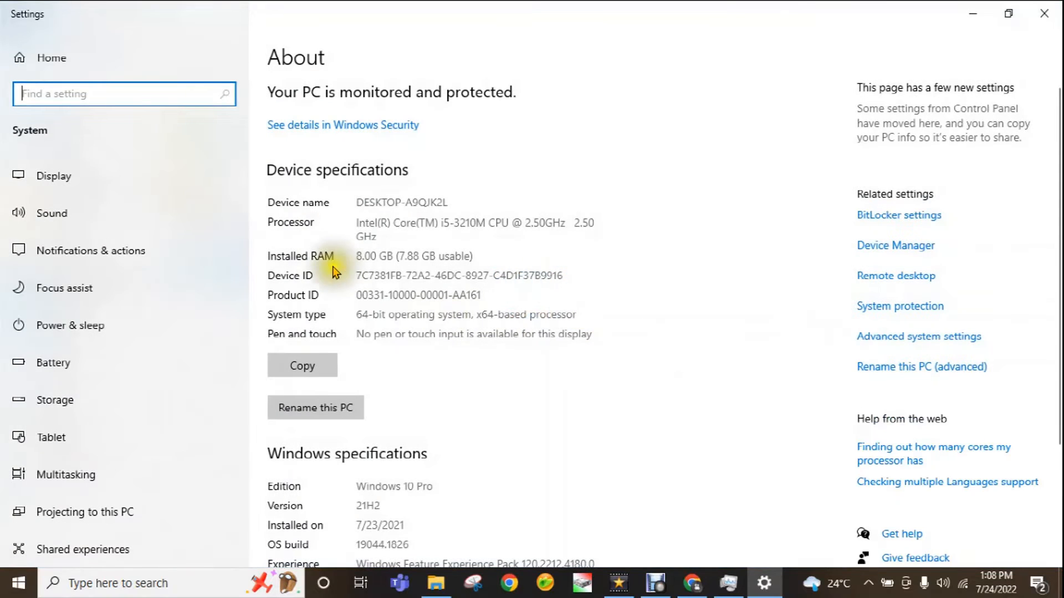
drag(356, 256, 483, 255)
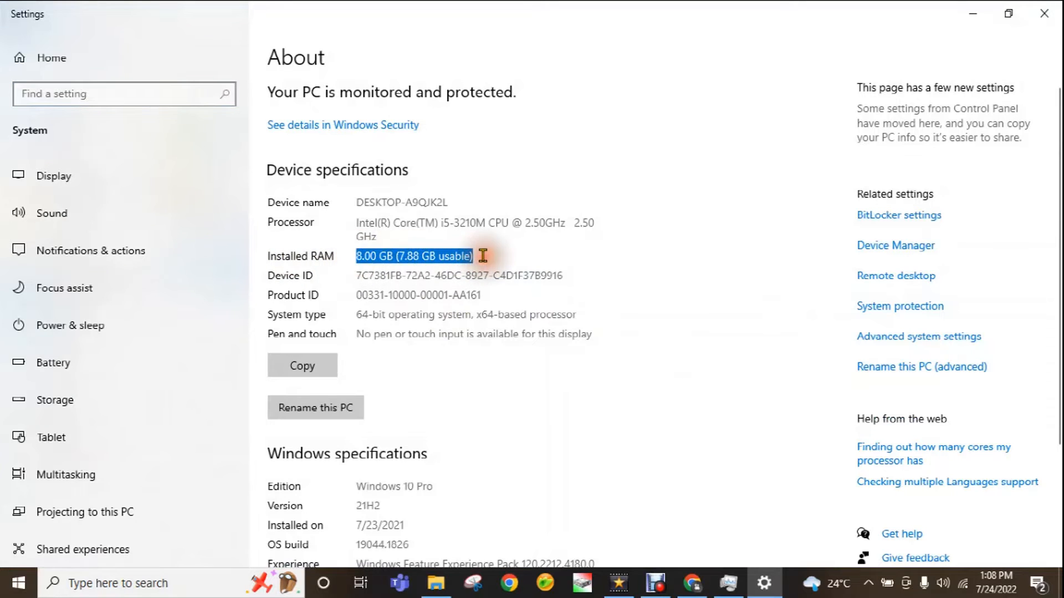
Open the advanced system settings and bring up the Performance settings
click(767, 297)
click(874, 339)
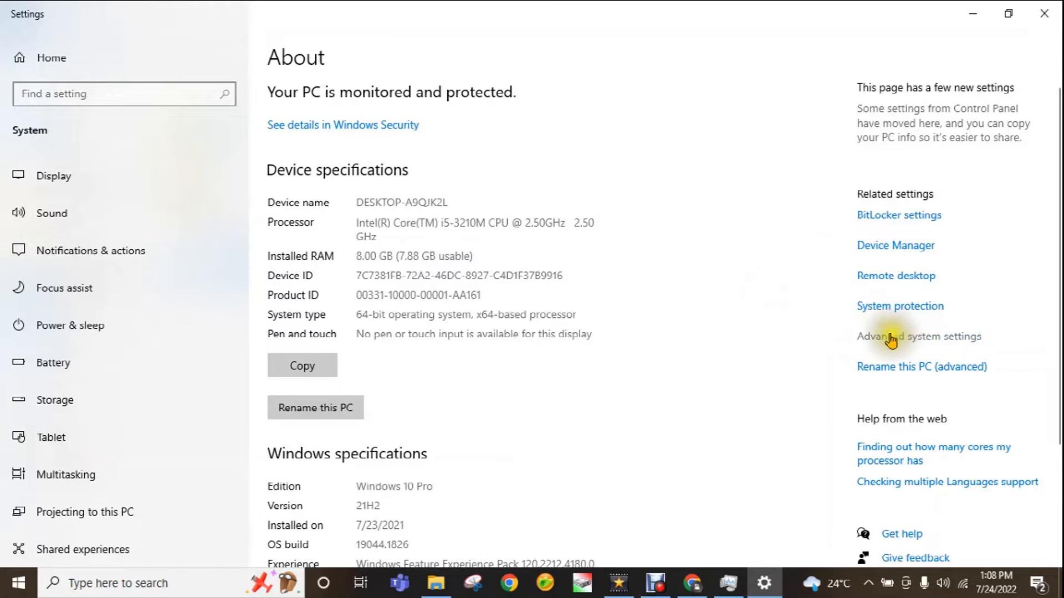
click(907, 342)
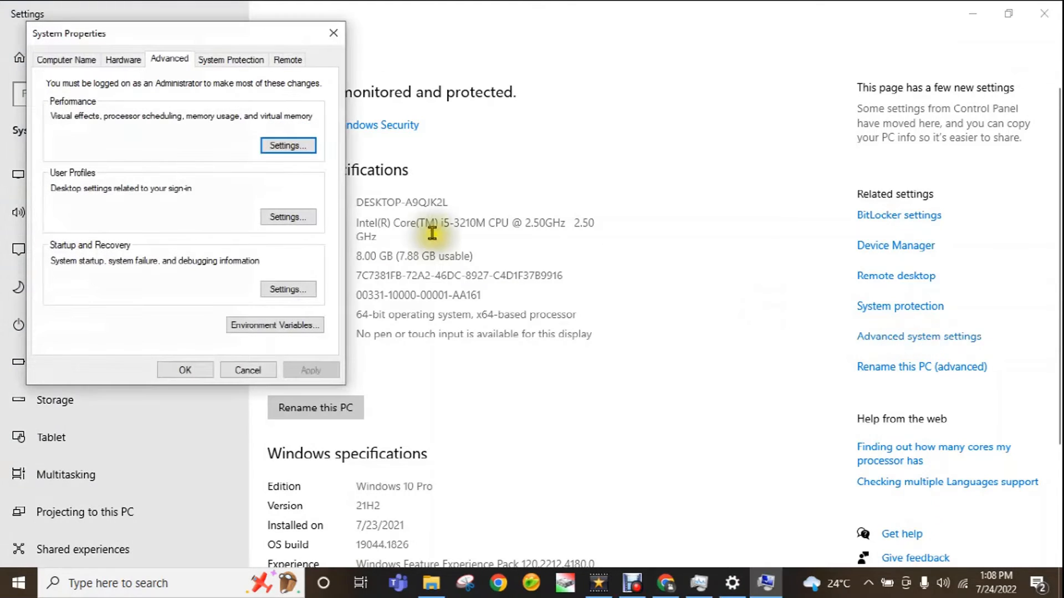
drag(118, 46, 215, 114)
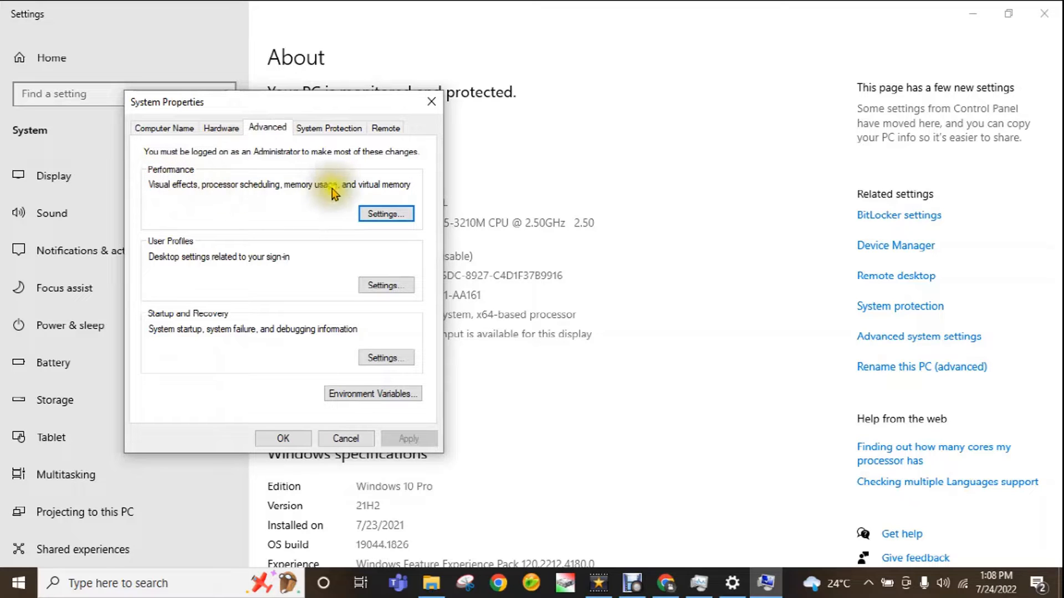
click(382, 214)
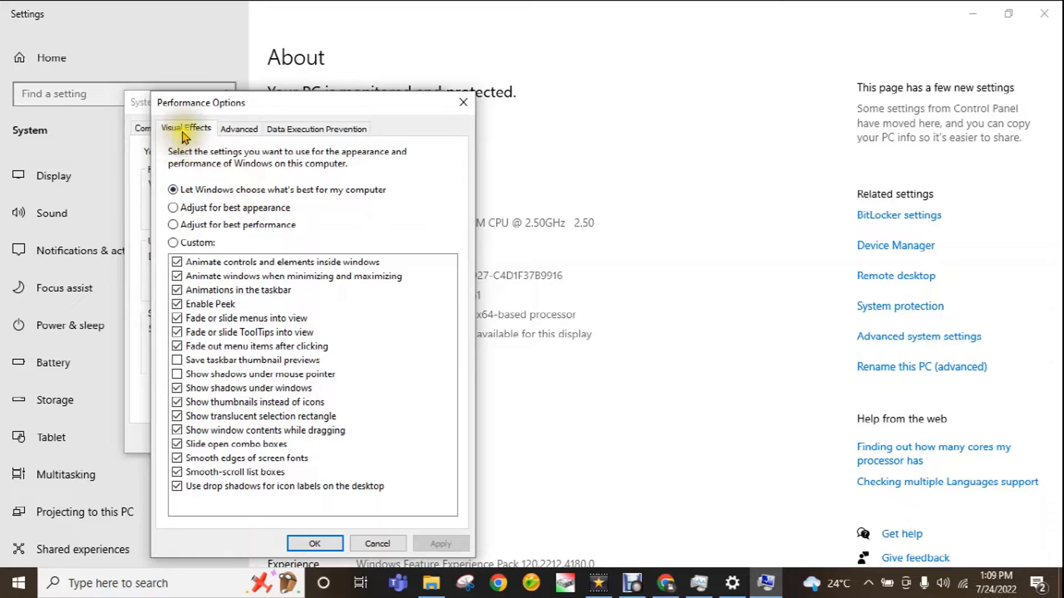
In the virtual memory settings, turn off automatic paging file management and choose a custom size for drive C:
click(239, 129)
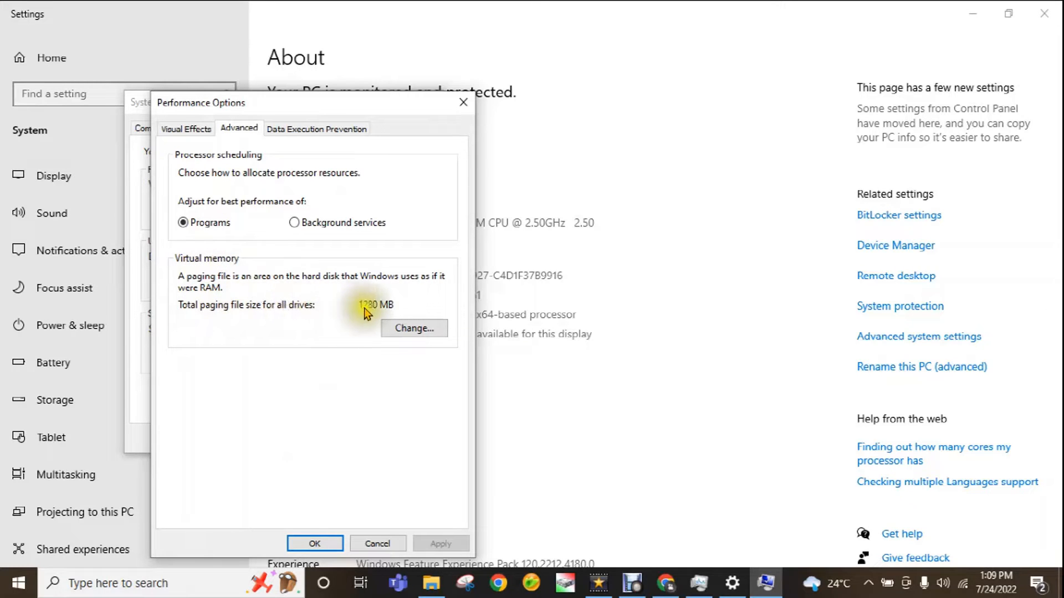
click(397, 331)
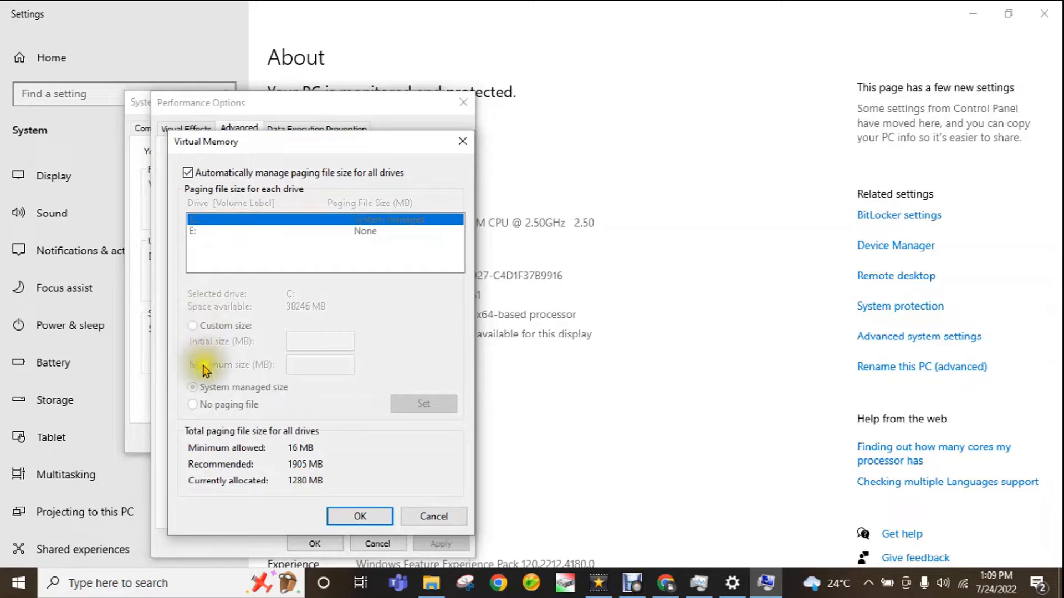
click(188, 172)
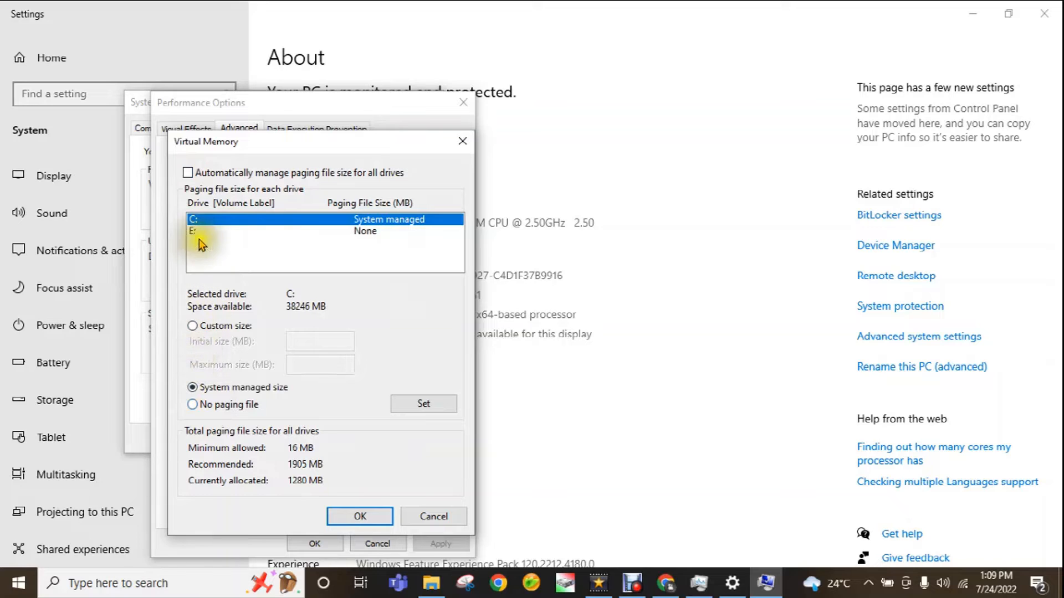
click(204, 328)
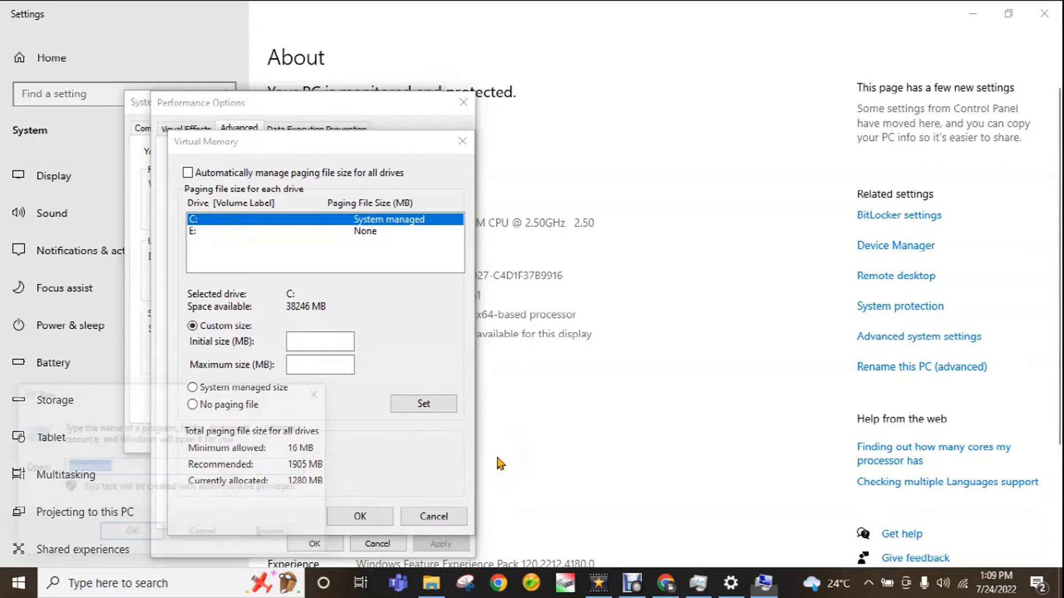
Launch the Calculator with the calc command and place it beside the Virtual Memory dialog
key(super+r)
text(calc)
key(Return)
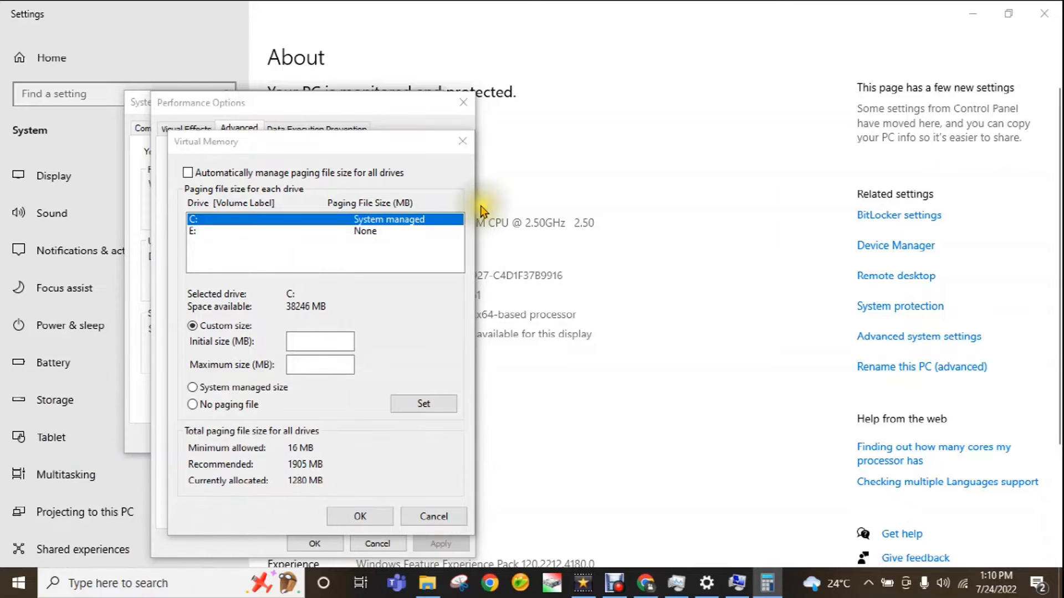
drag(591, 70, 668, 80)
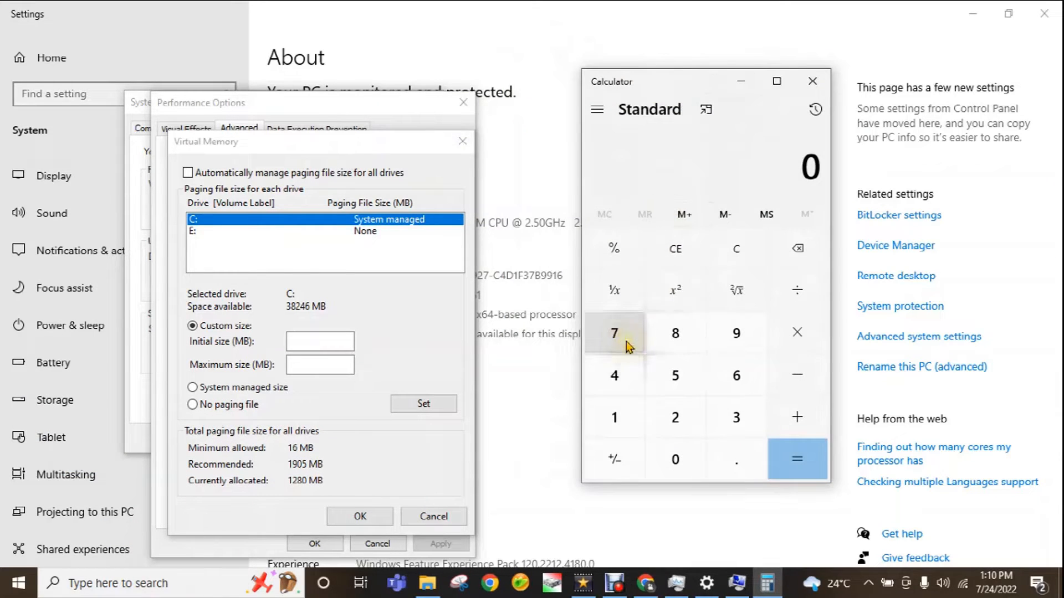
Calculate 1024 × 1.5 in the Calculator
click(615, 407)
click(680, 463)
click(672, 416)
click(635, 386)
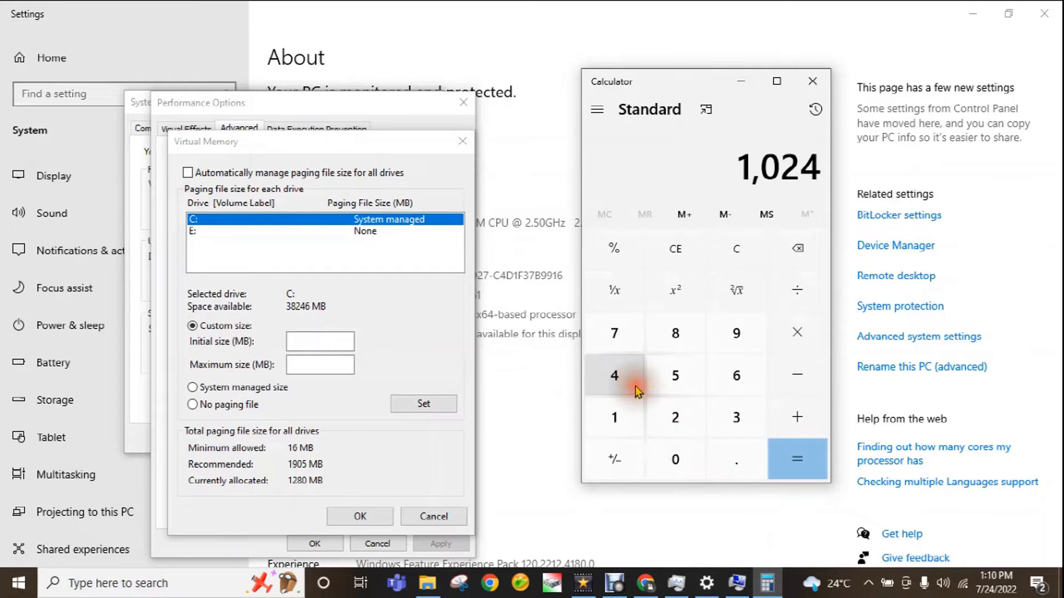
click(779, 344)
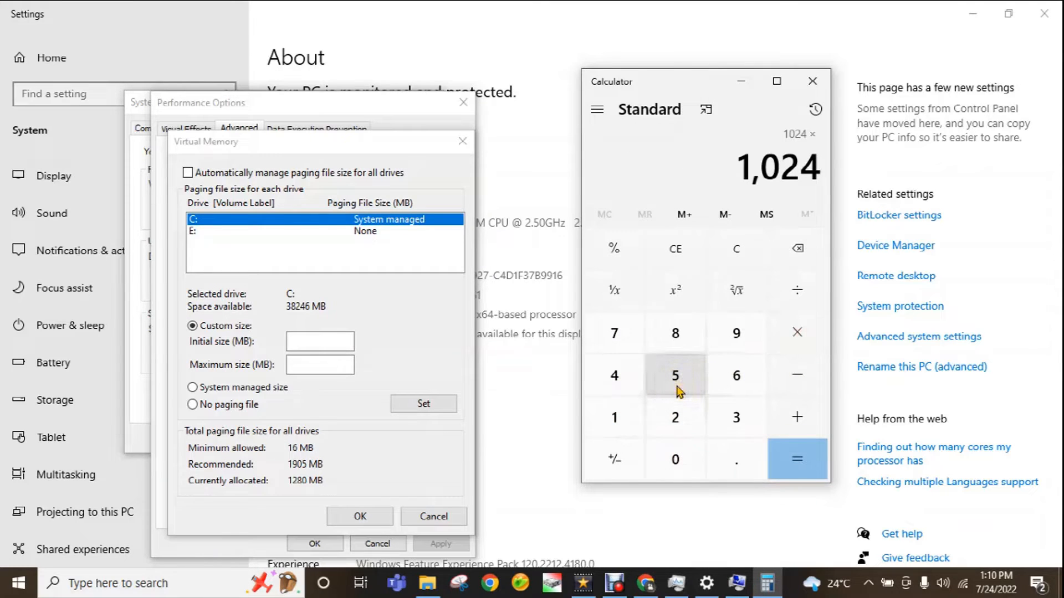
click(623, 415)
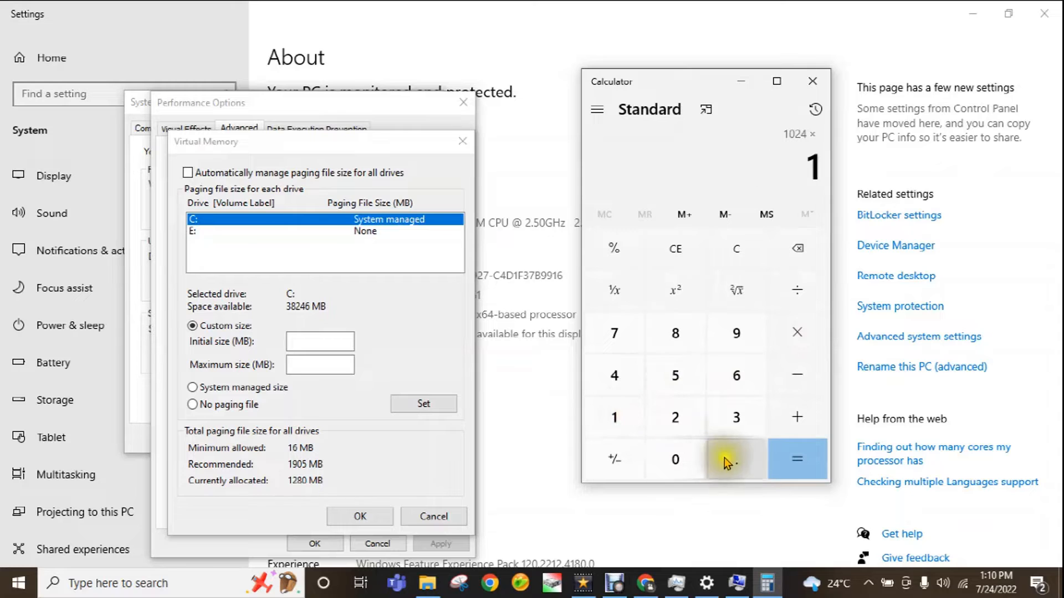
click(725, 459)
click(675, 382)
click(794, 458)
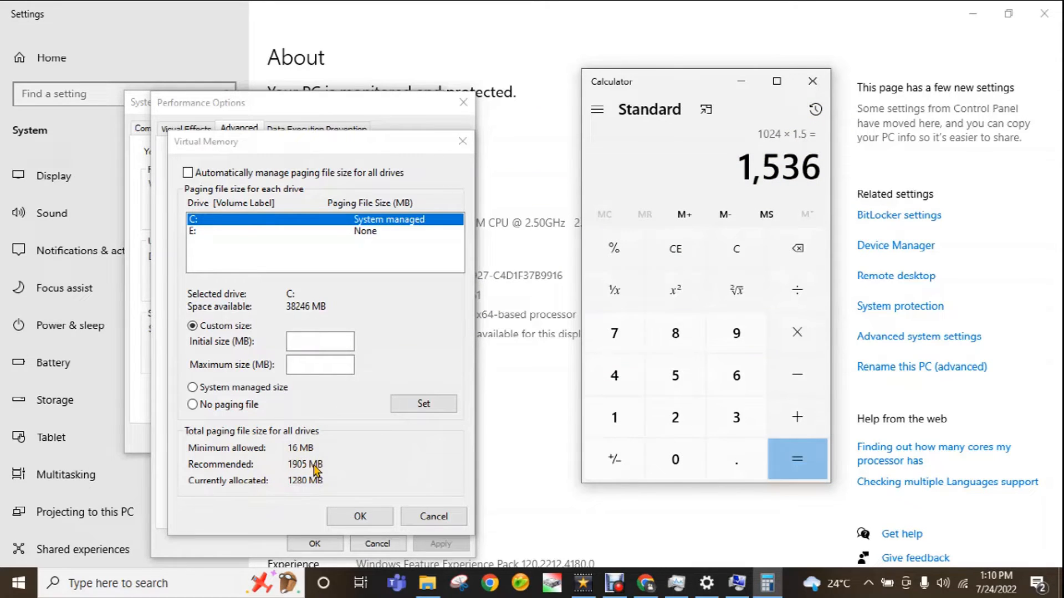
Set both the initial and maximum paging file size of drive C: to 1536 MB and apply them
click(295, 341)
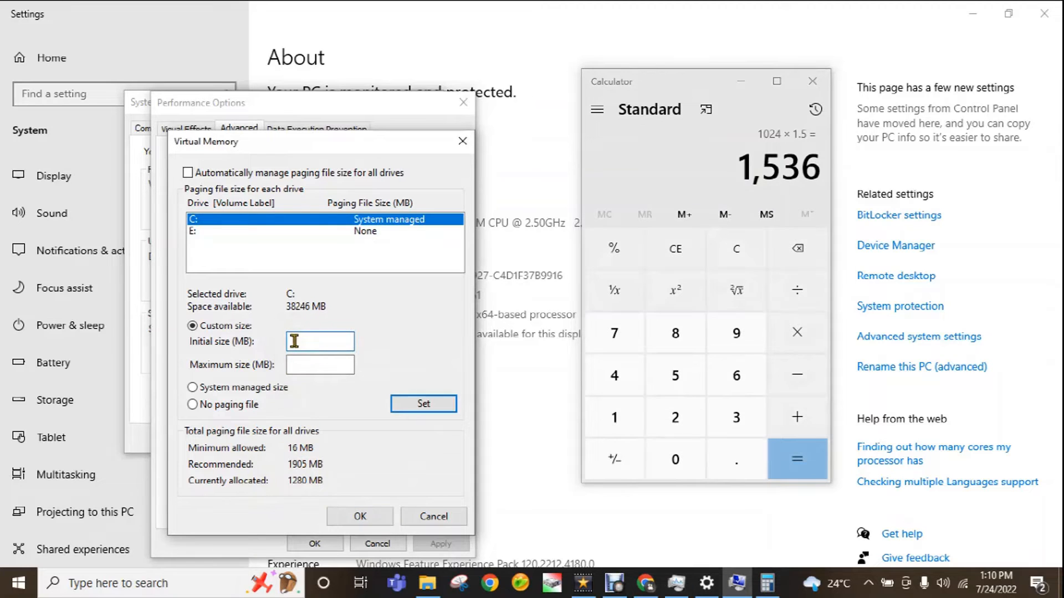
text(1536)
click(297, 362)
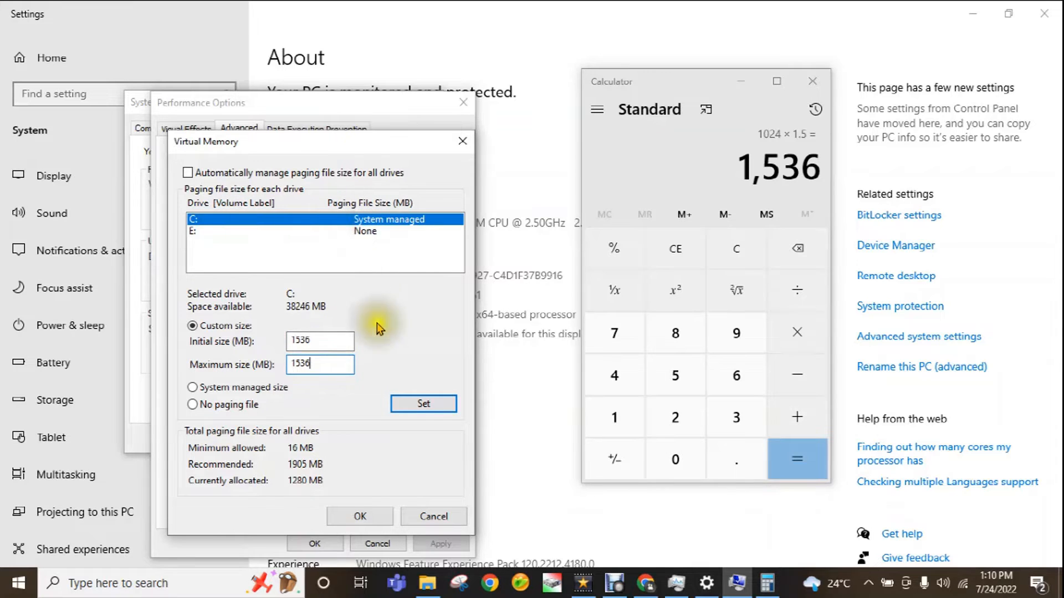
click(423, 405)
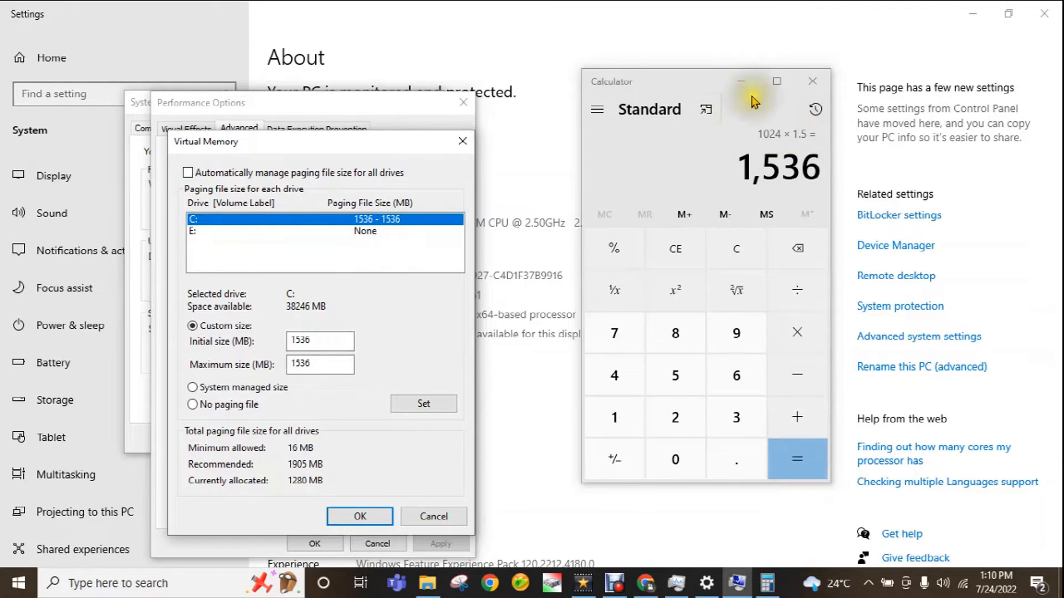
Close the Calculator and confirm the virtual memory changes, acknowledging the restart notice
click(812, 81)
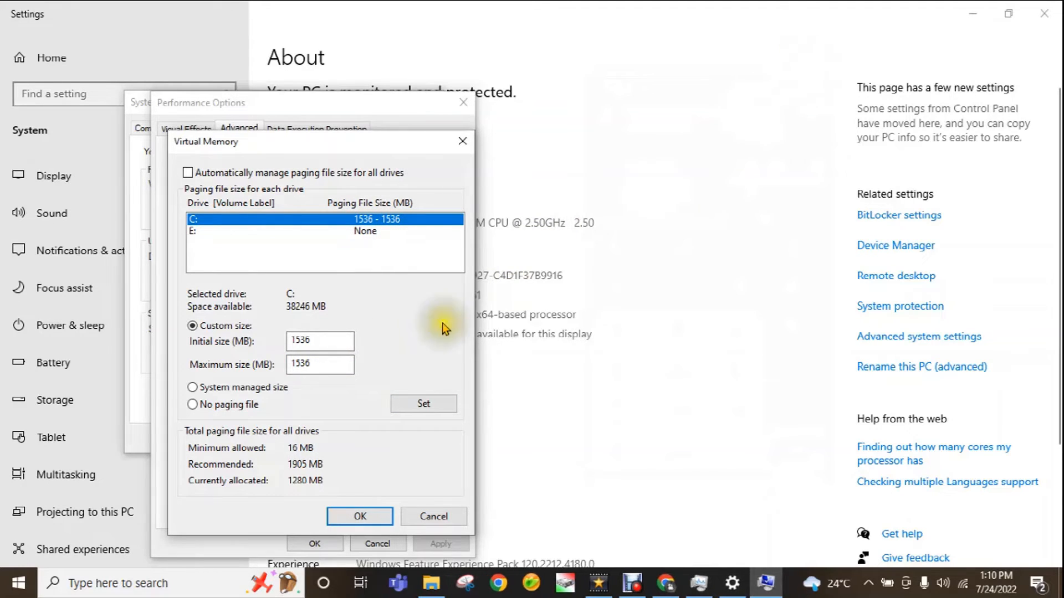
click(359, 516)
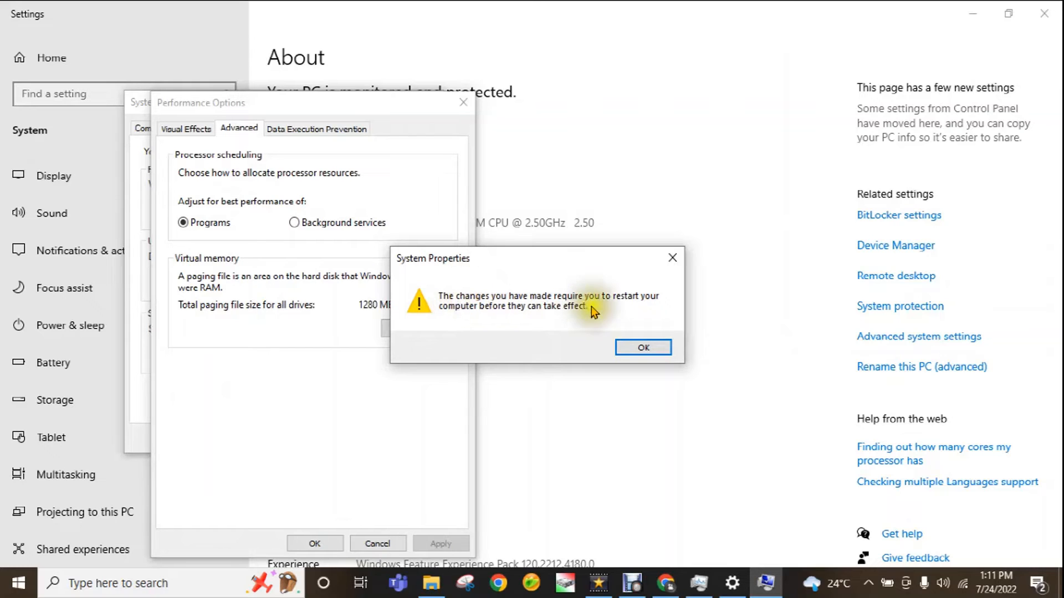
click(637, 347)
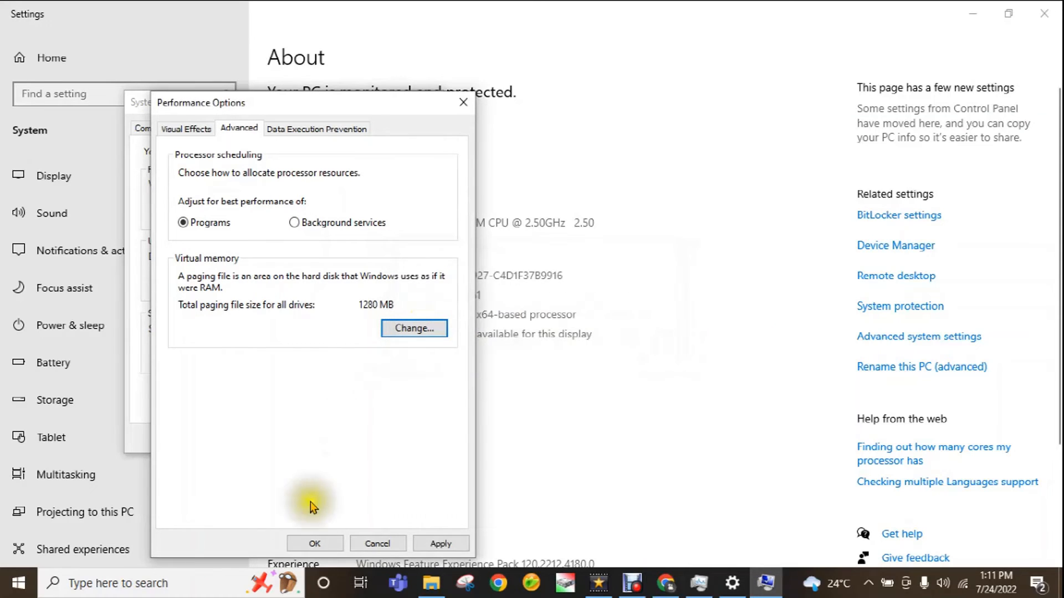
click(635, 583)
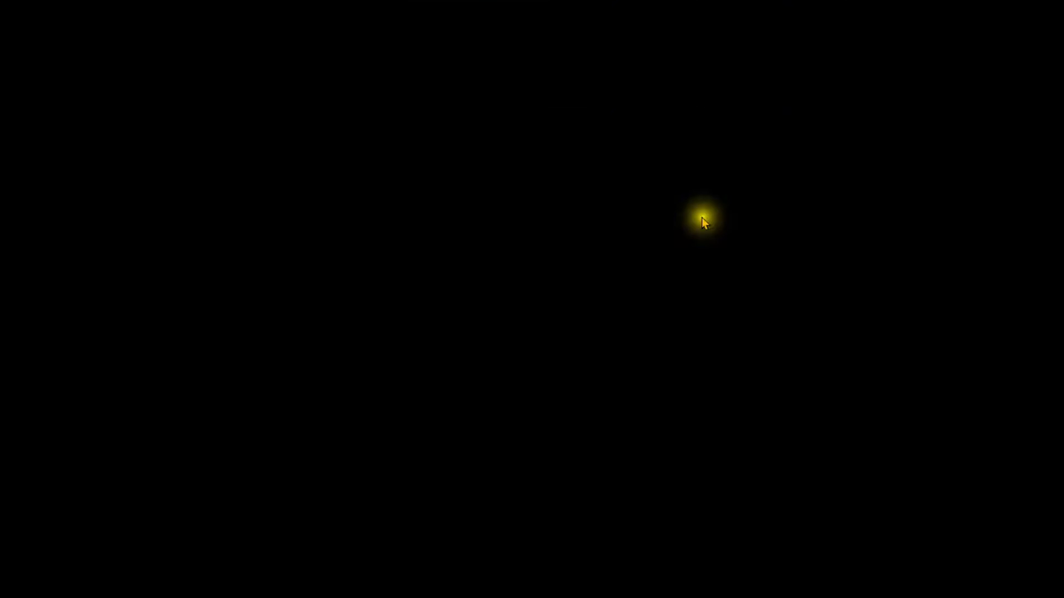
Refresh the desktop and launch System Information with the msinfo32 command in a maximized window
right_click(750, 125)
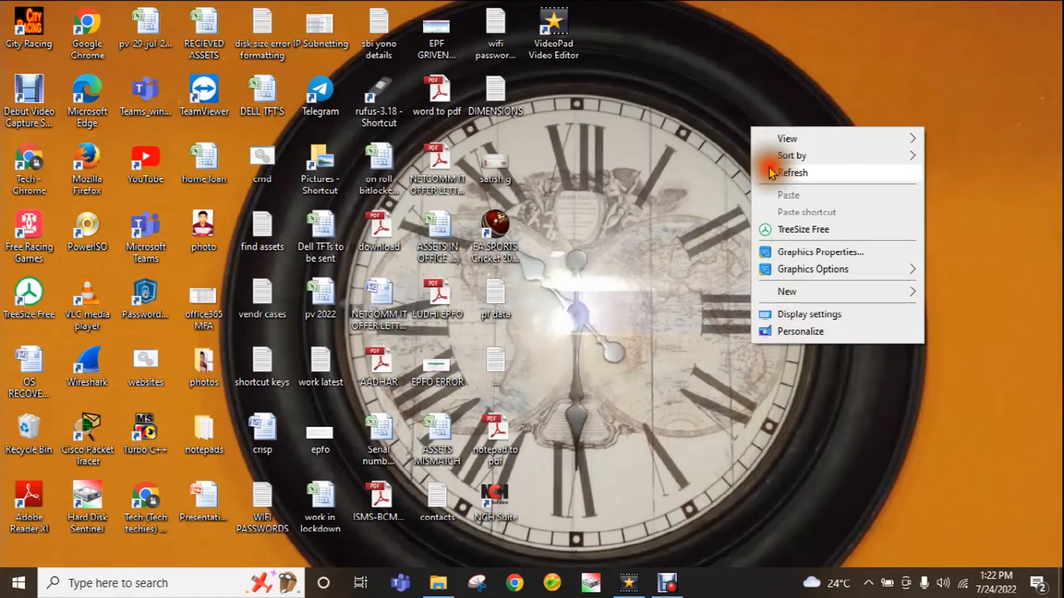
right_click(770, 170)
click(797, 215)
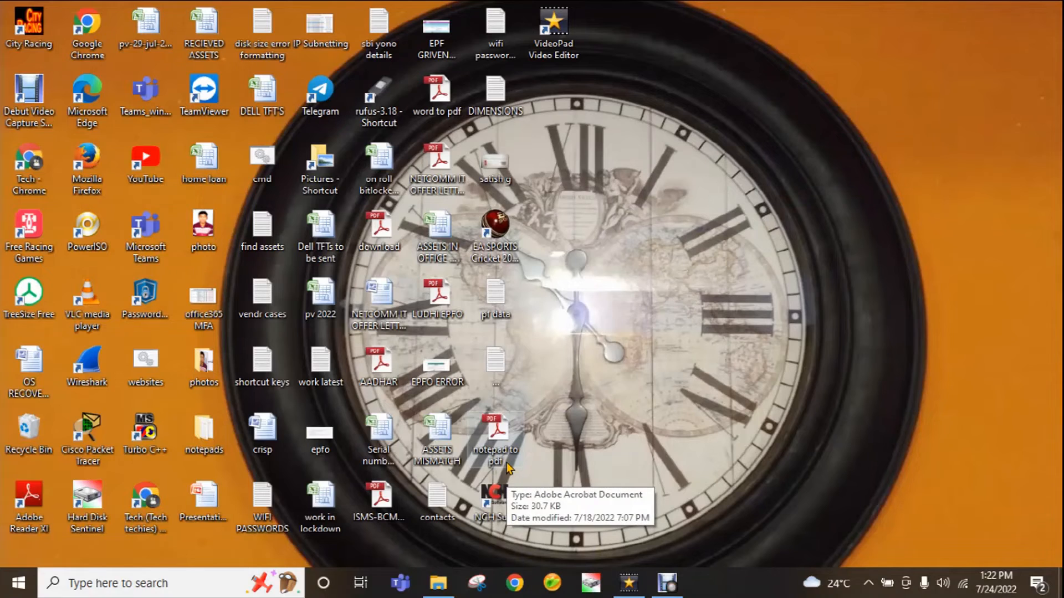
key(super+r)
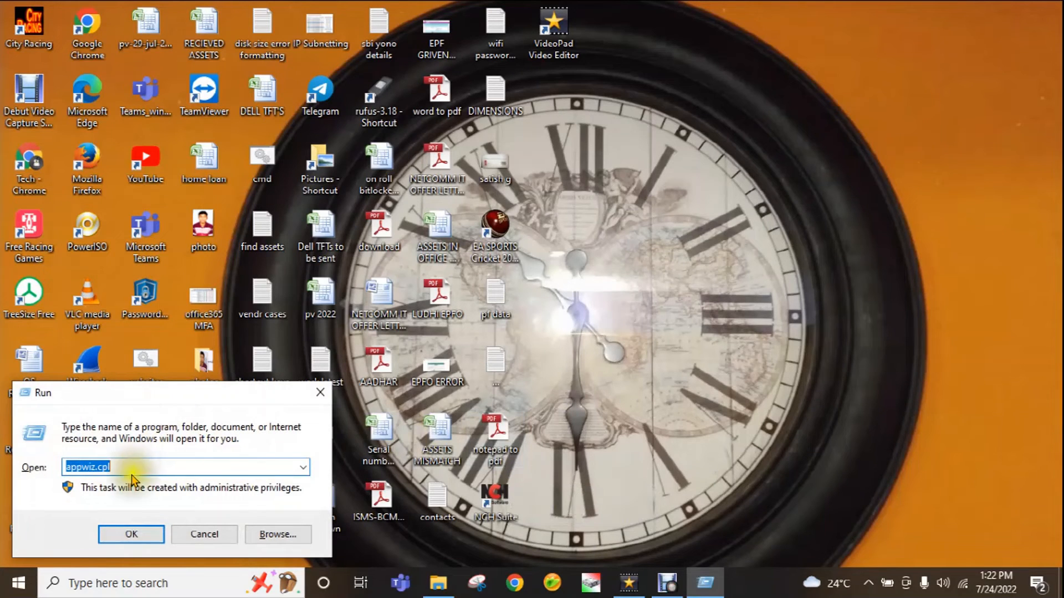
text(msinfo)
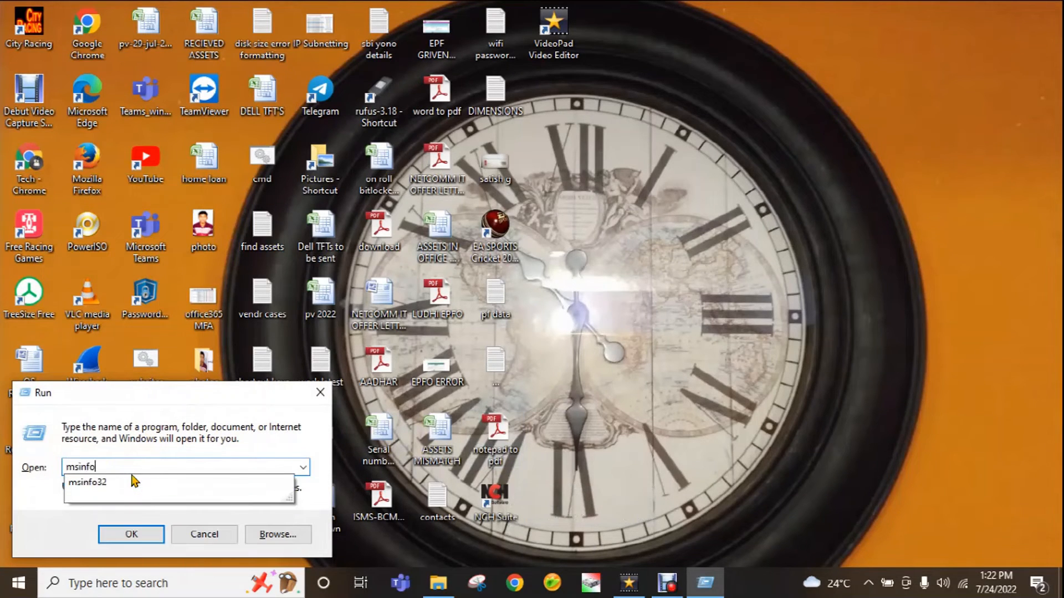
text(32)
key(Return)
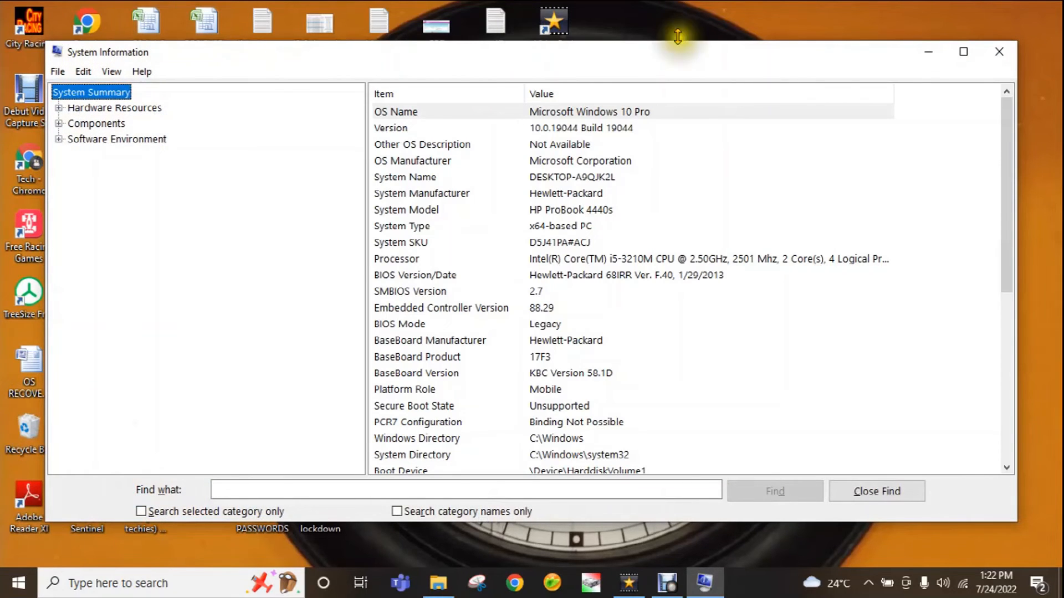
click(963, 50)
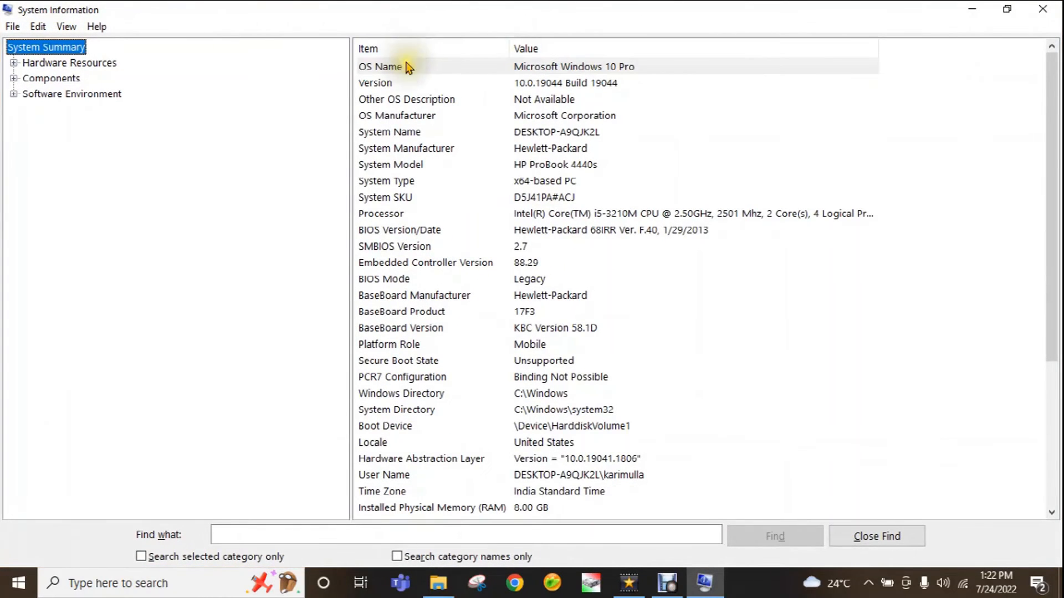
Check the installed physical memory and the page file space in the system summary, and close System Information
click(402, 114)
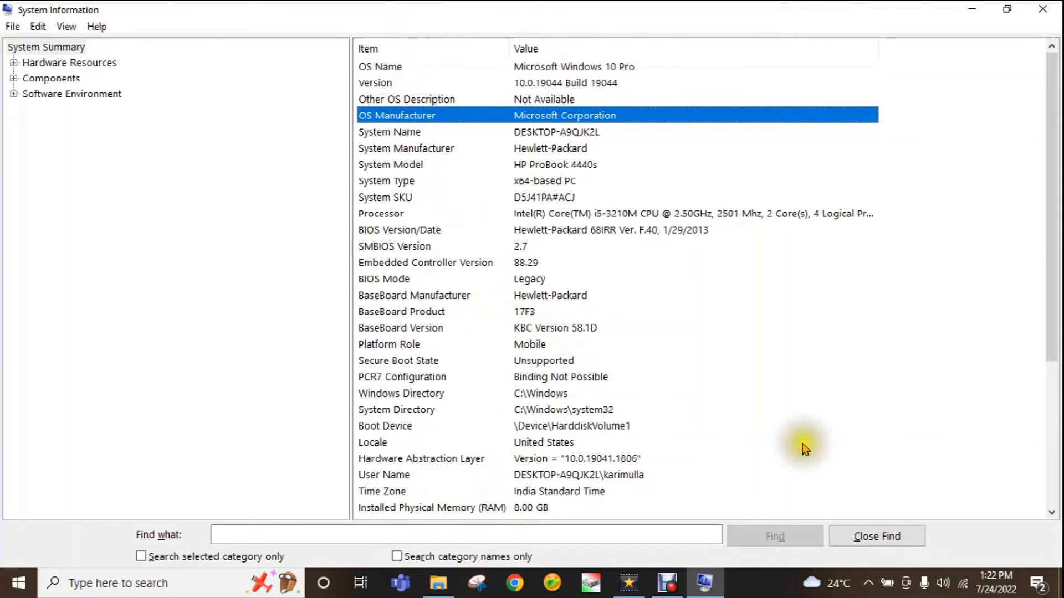
scroll(1055, 263, down, 2)
drag(1057, 265, 1057, 314)
click(380, 346)
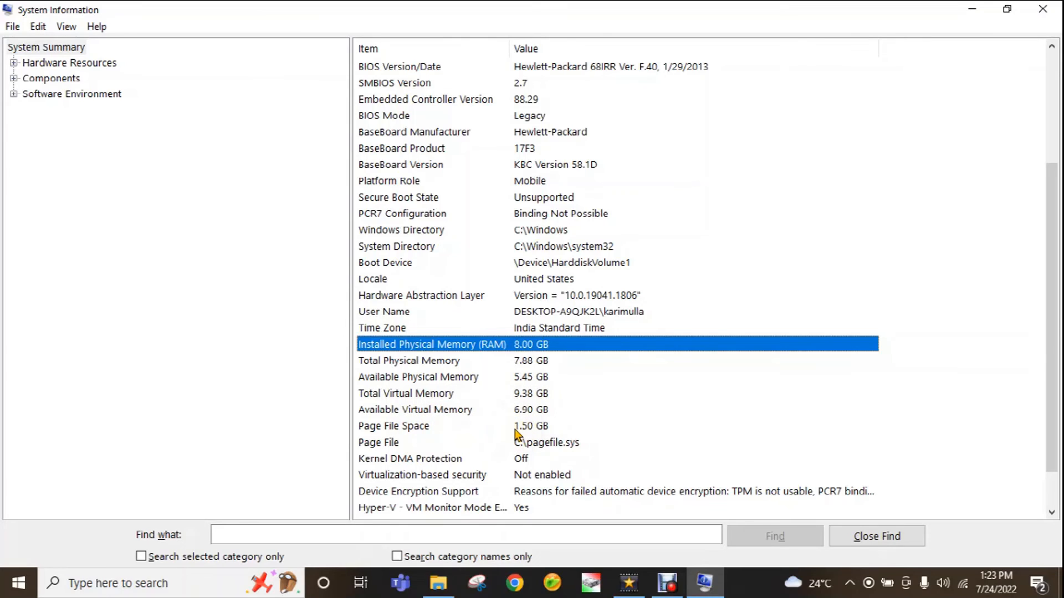
click(551, 426)
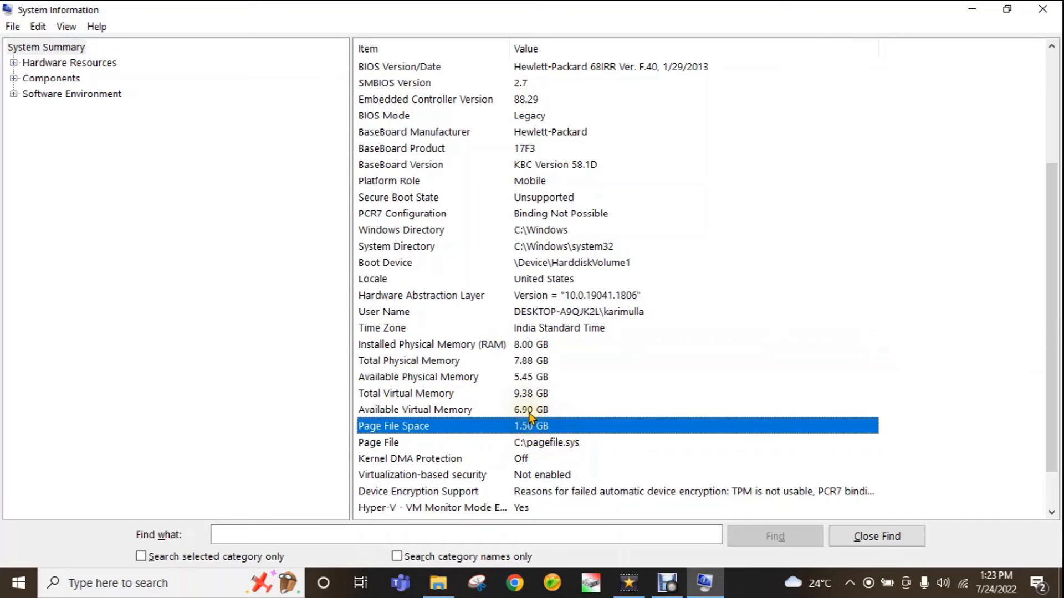
scroll(1043, 272, down, 1)
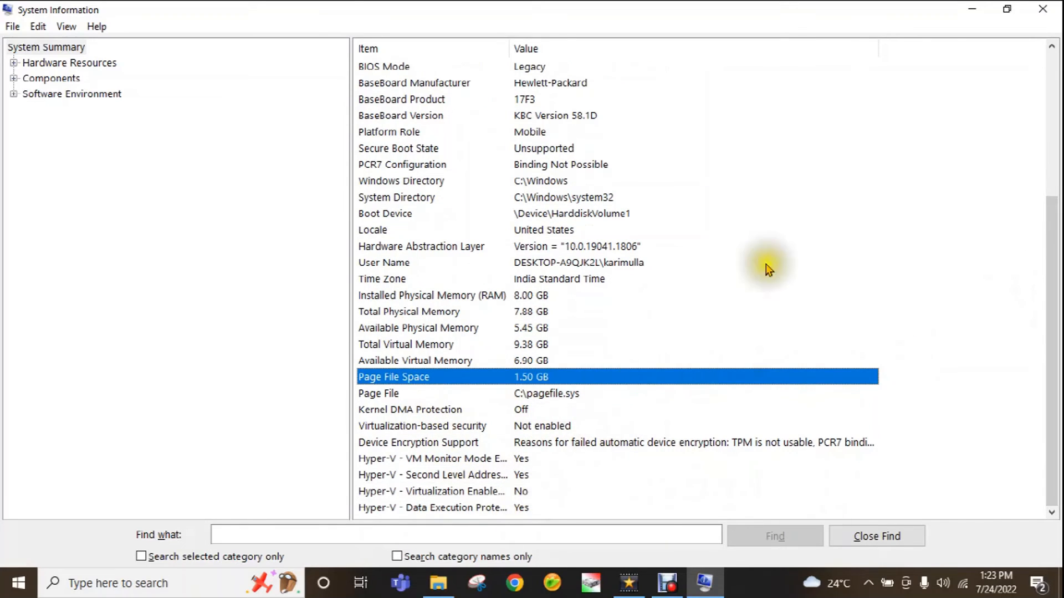
click(1042, 9)
Open Task Manager, check the memory performance figures, and close it
right_click(714, 585)
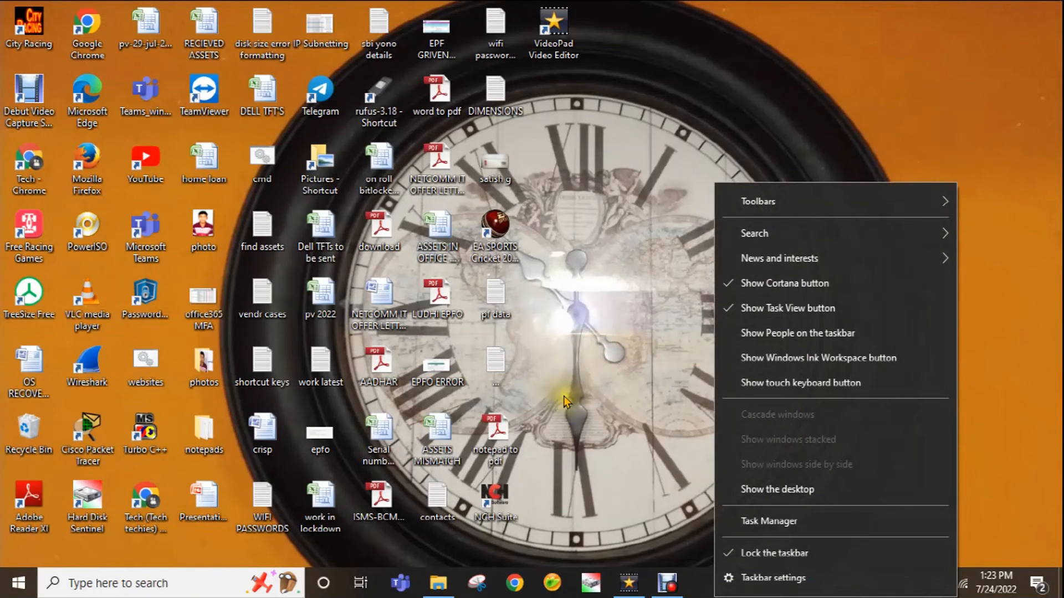
click(734, 521)
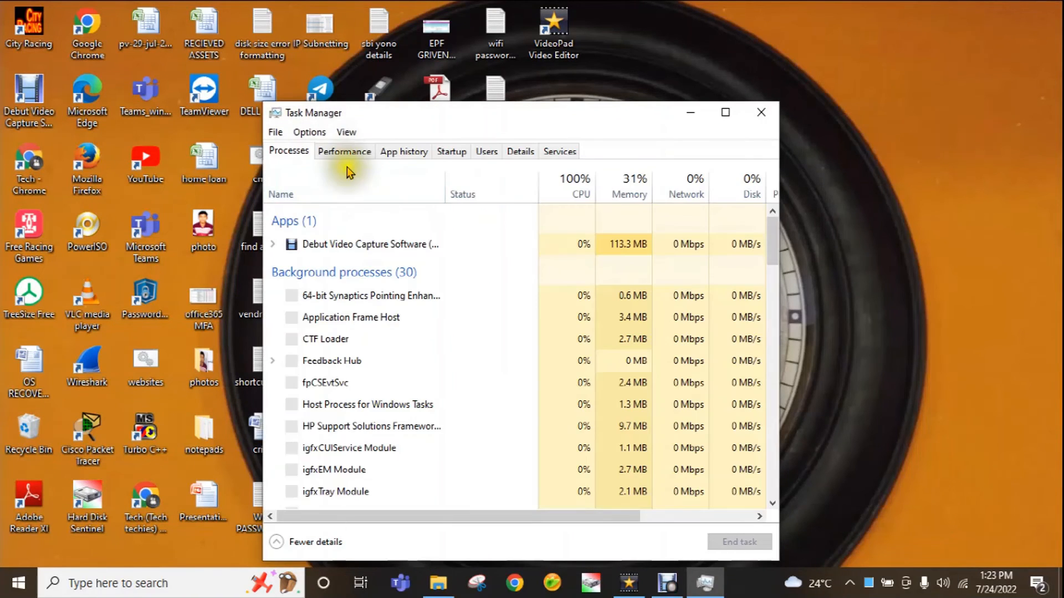
click(344, 151)
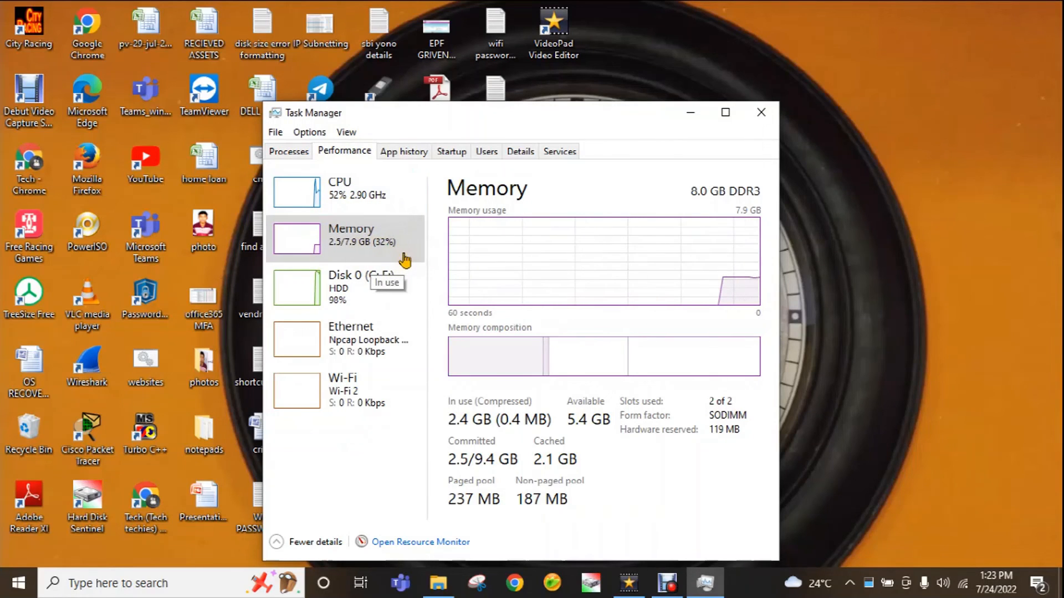
click(760, 118)
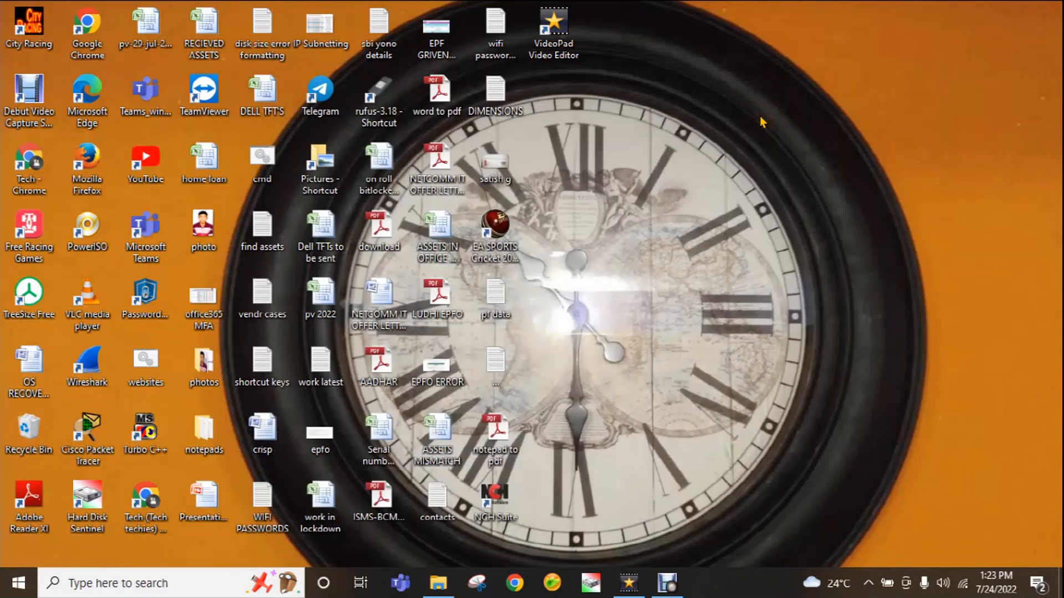